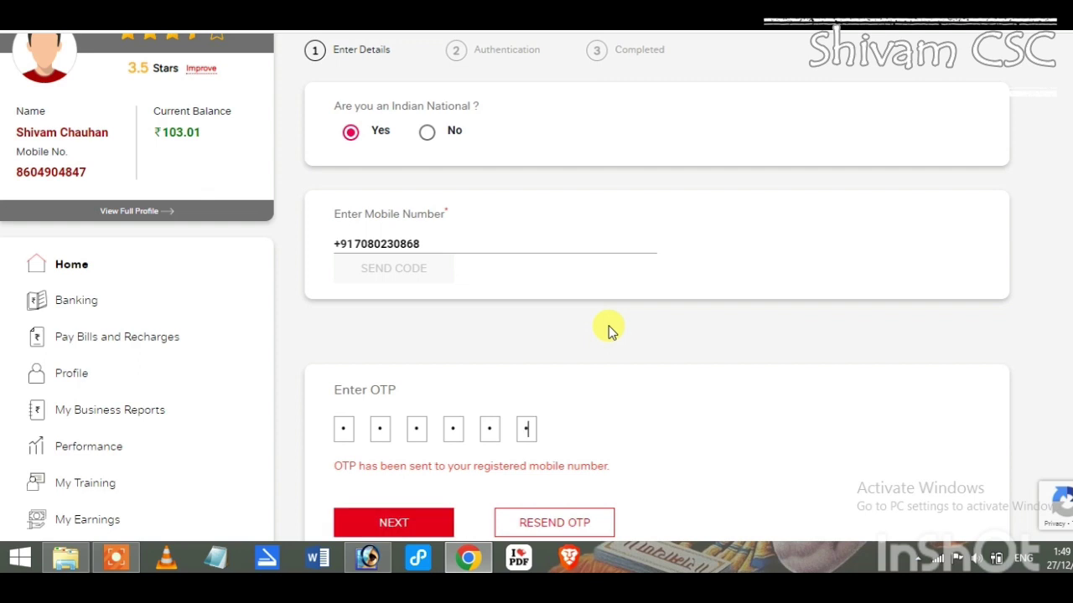
Submit the OTP-verified customer mobile number to move to the Aadhaar details step
{"action": "left_click", "coordinate": [388, 522]}
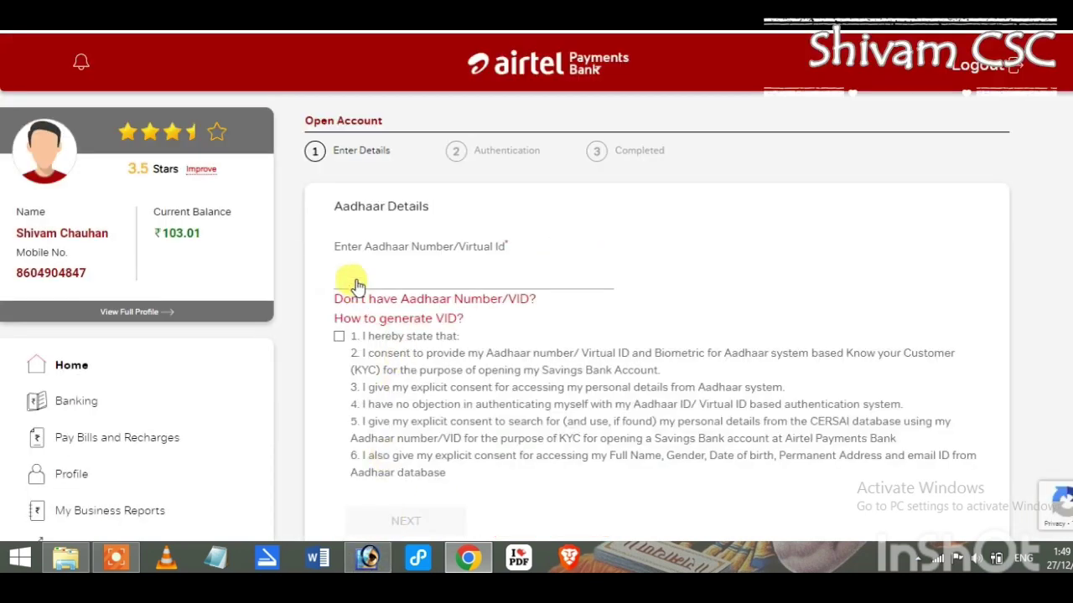
Enter the customer's Aadhaar number, accept the consent, and authenticate it by fingerprint
{"action": "left_click", "coordinate": [350, 278]}
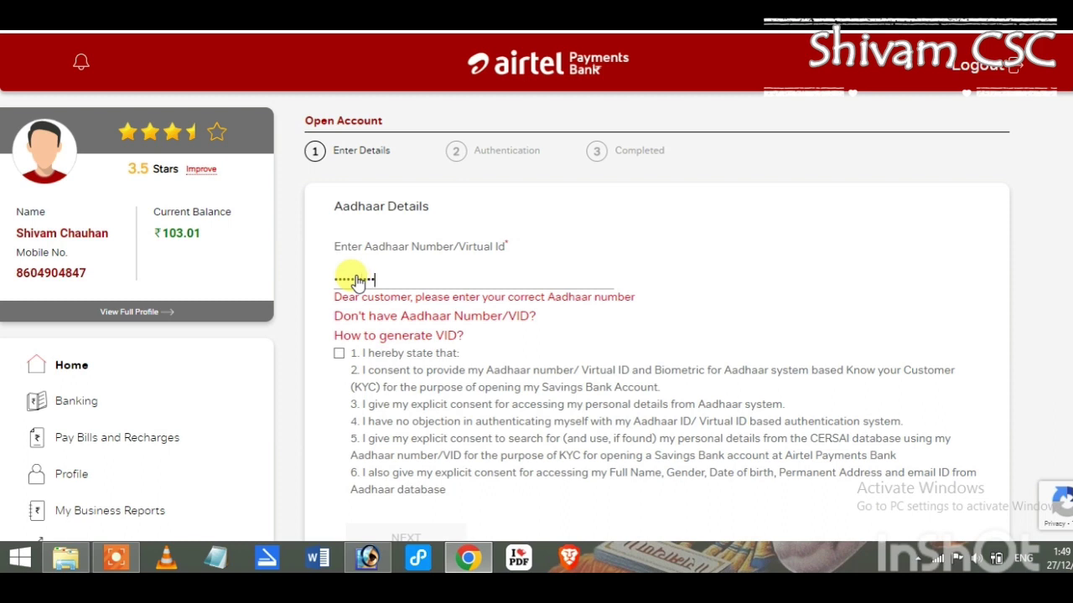
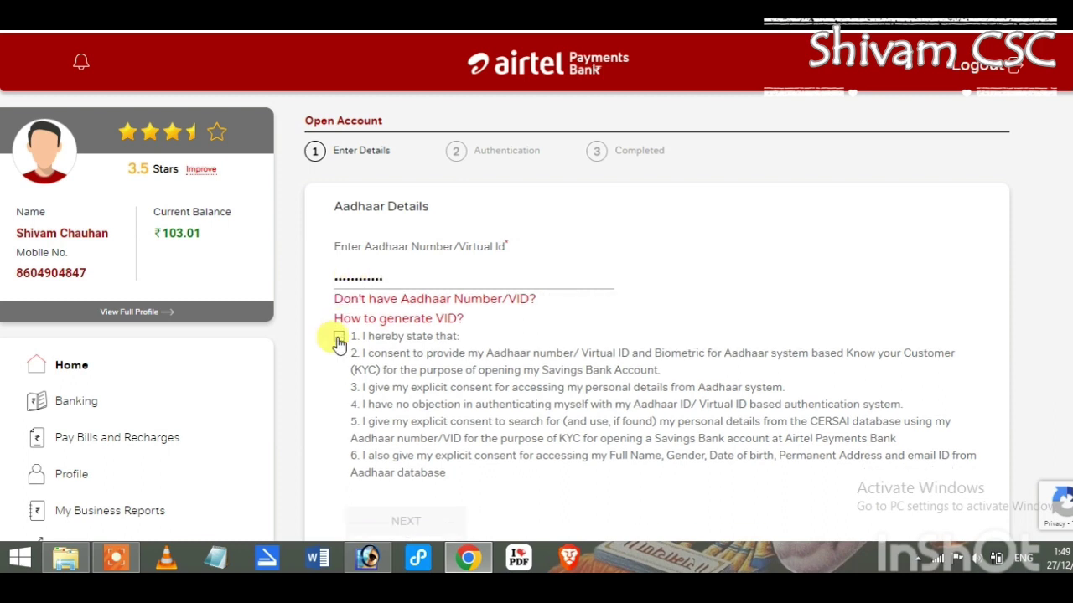
{"action": "left_click", "coordinate": [339, 338]}
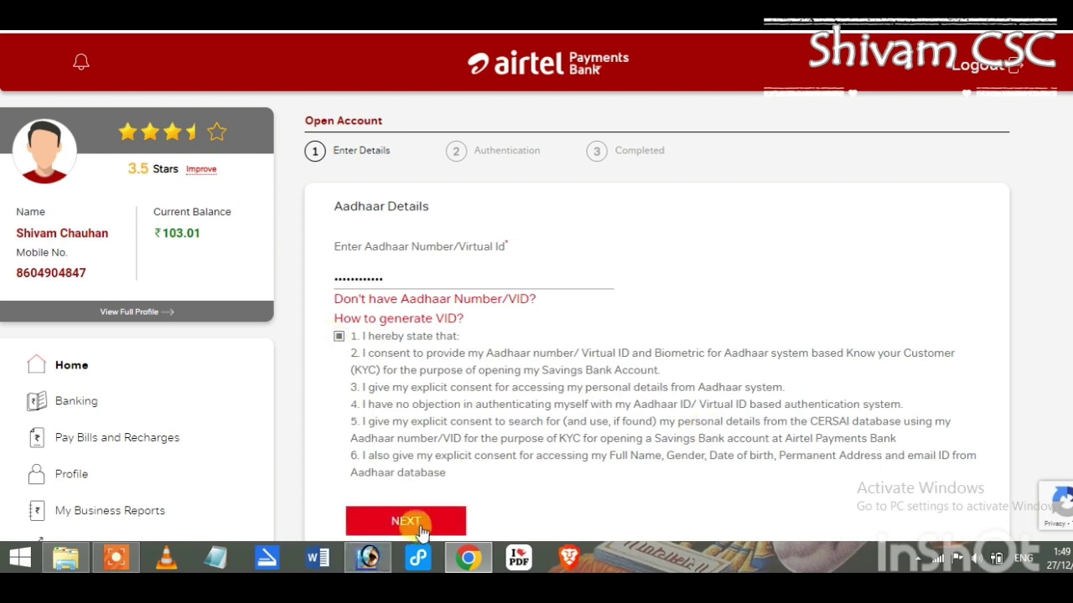
{"action": "left_click", "coordinate": [419, 523]}
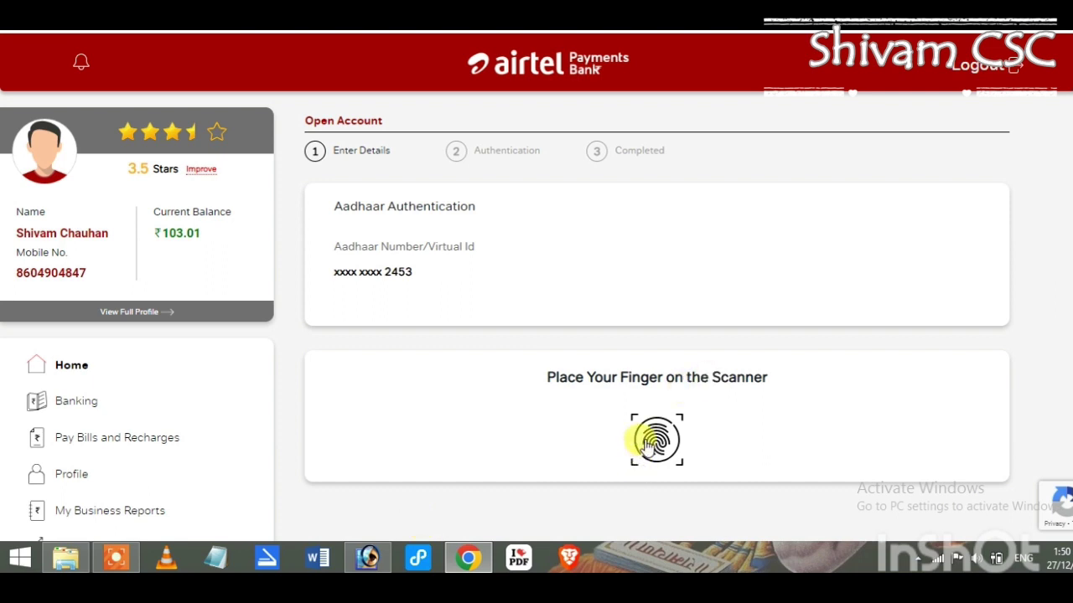
{"action": "left_click", "coordinate": [649, 444]}
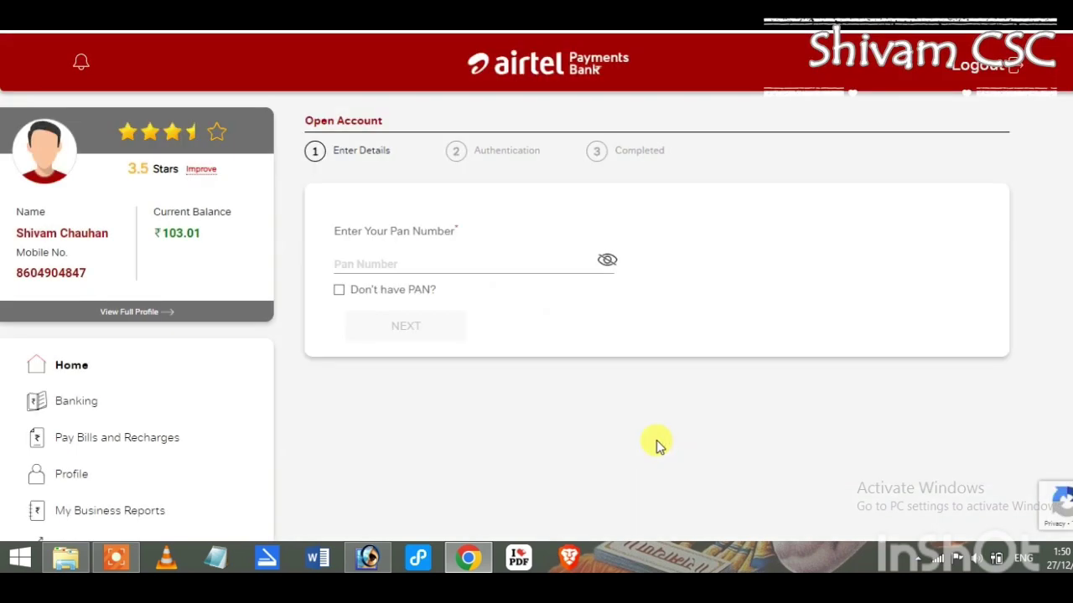
Proceed without PAN, mark correspondence address same as Aadhaar, and accept the declaration
{"action": "left_click", "coordinate": [338, 289]}
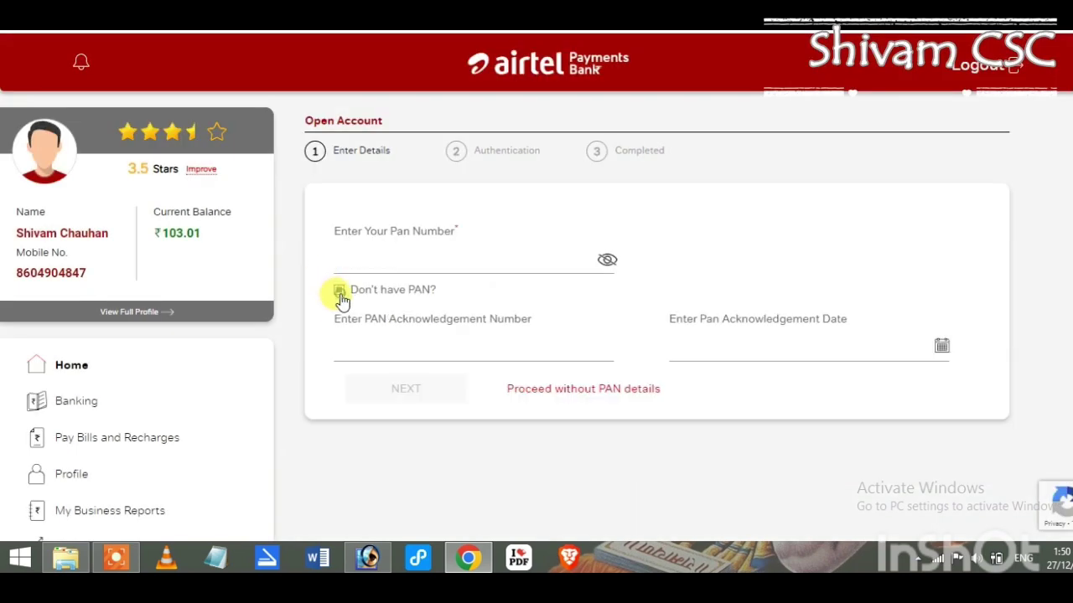
{"action": "left_click", "coordinate": [585, 389]}
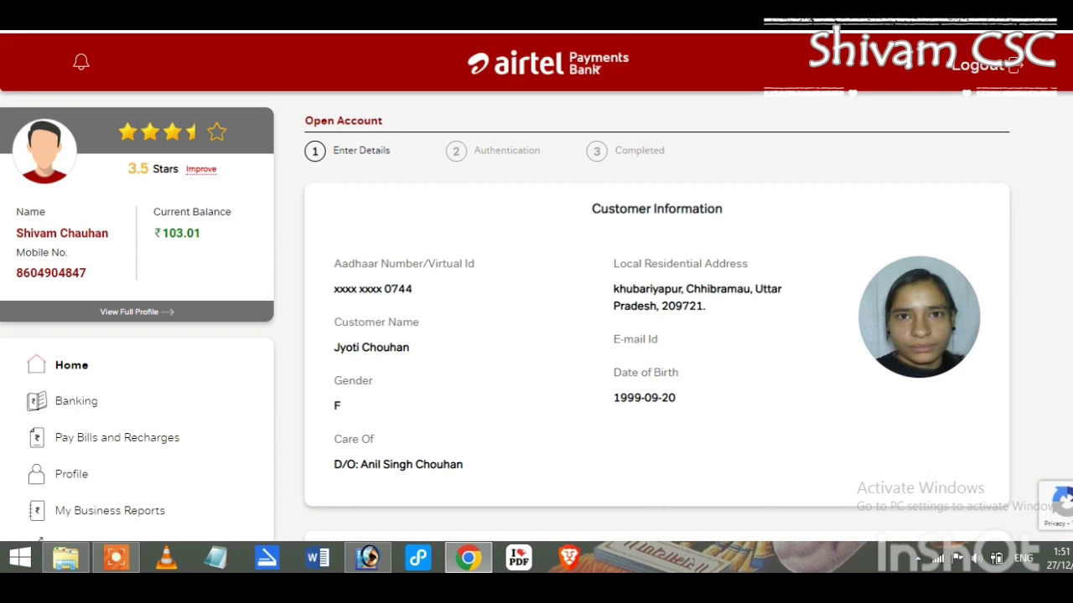
{"action": "scroll", "coordinate": [536, 290], "scroll_direction": "down", "scroll_amount": 1}
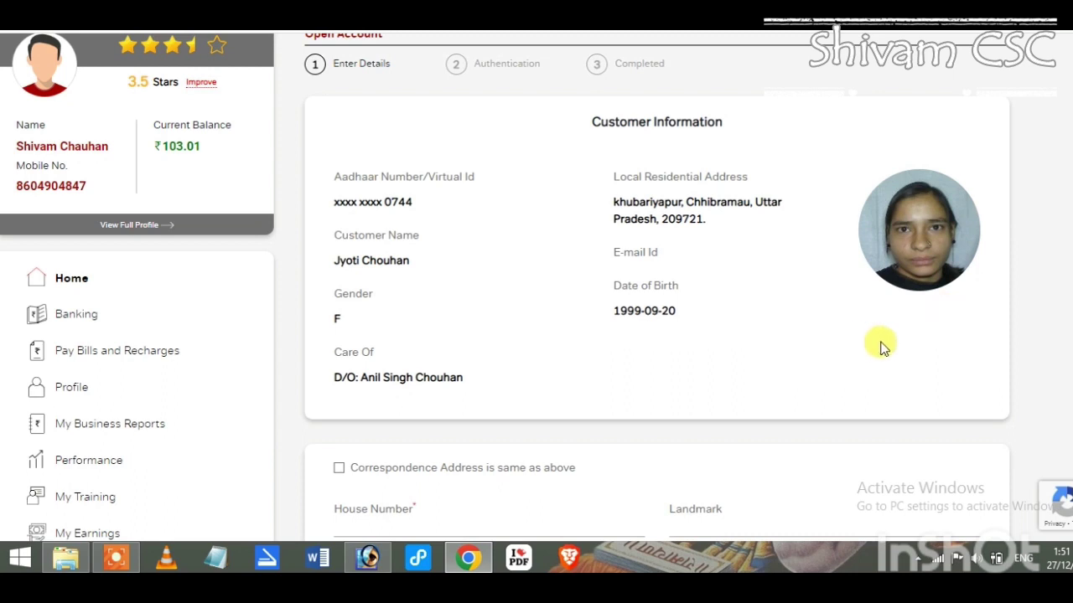
{"action": "scroll", "coordinate": [536, 290], "scroll_direction": "down", "scroll_amount": 2}
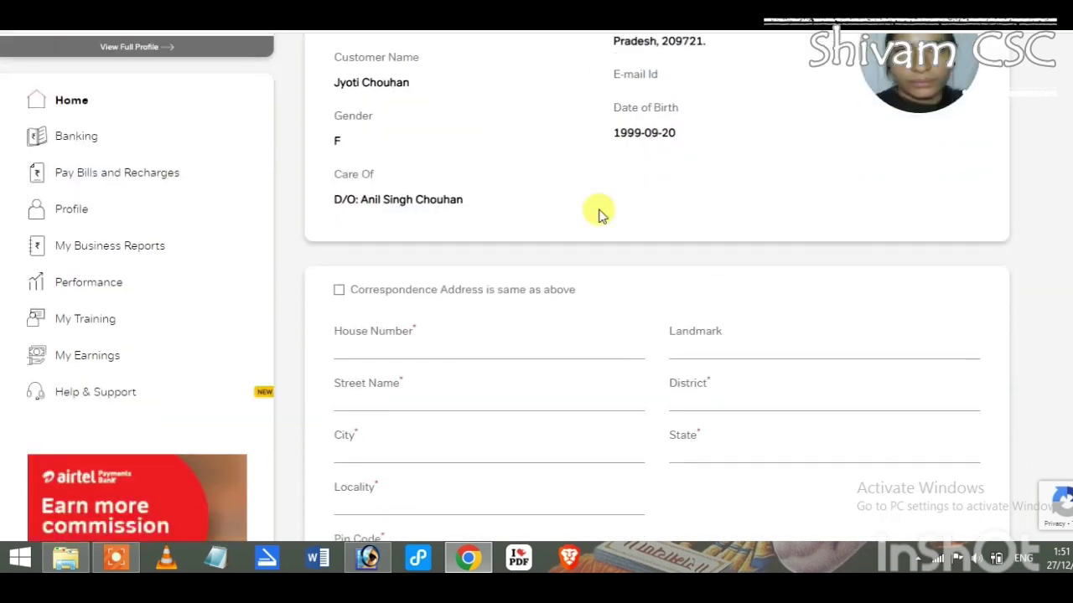
{"action": "left_click", "coordinate": [339, 290]}
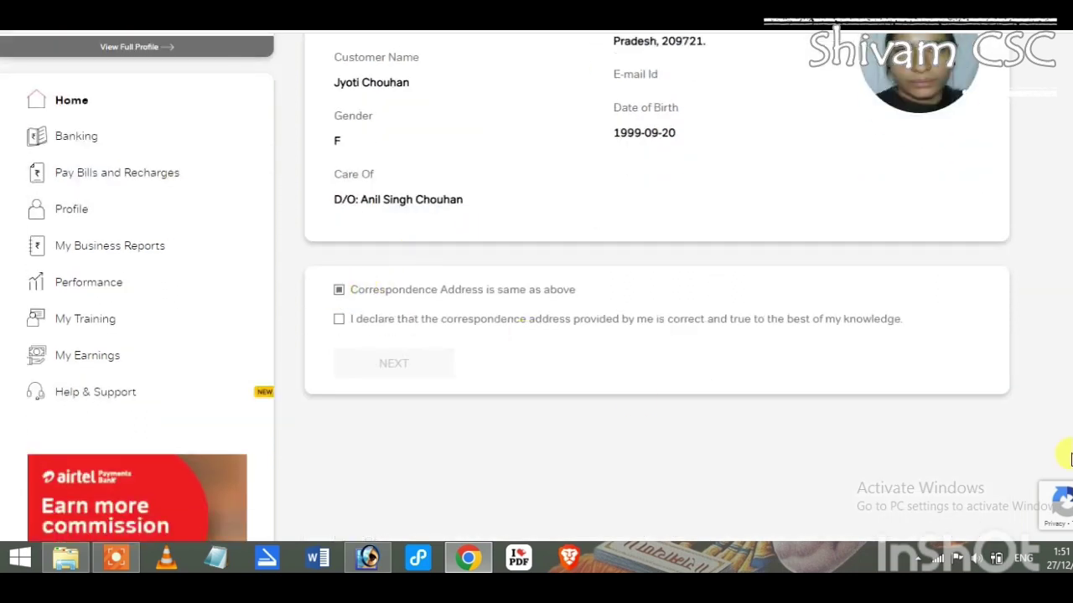
{"action": "left_click", "coordinate": [339, 319]}
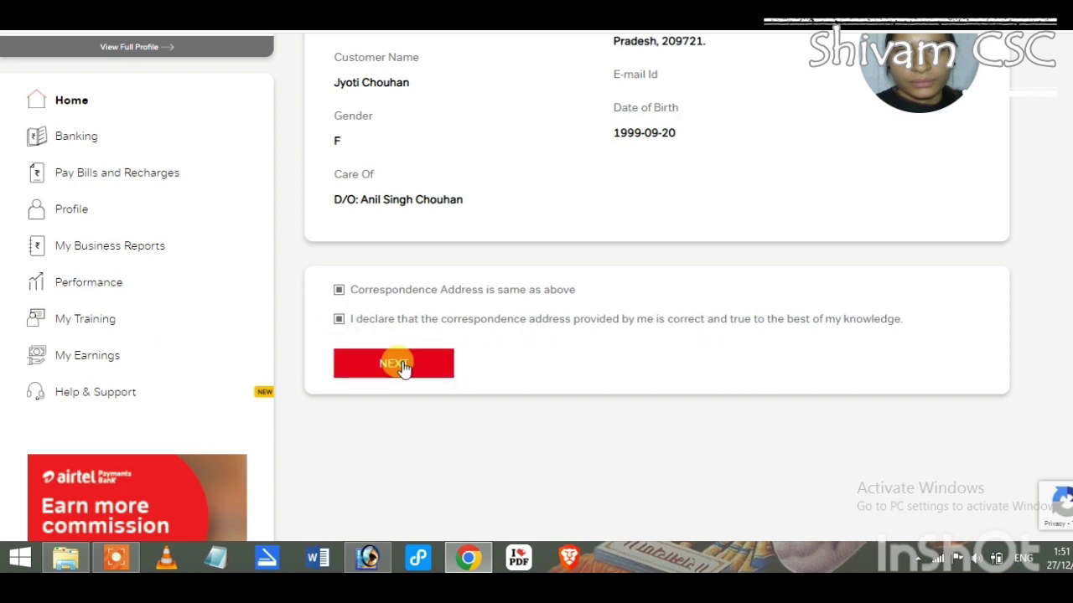
{"action": "left_click", "coordinate": [400, 365]}
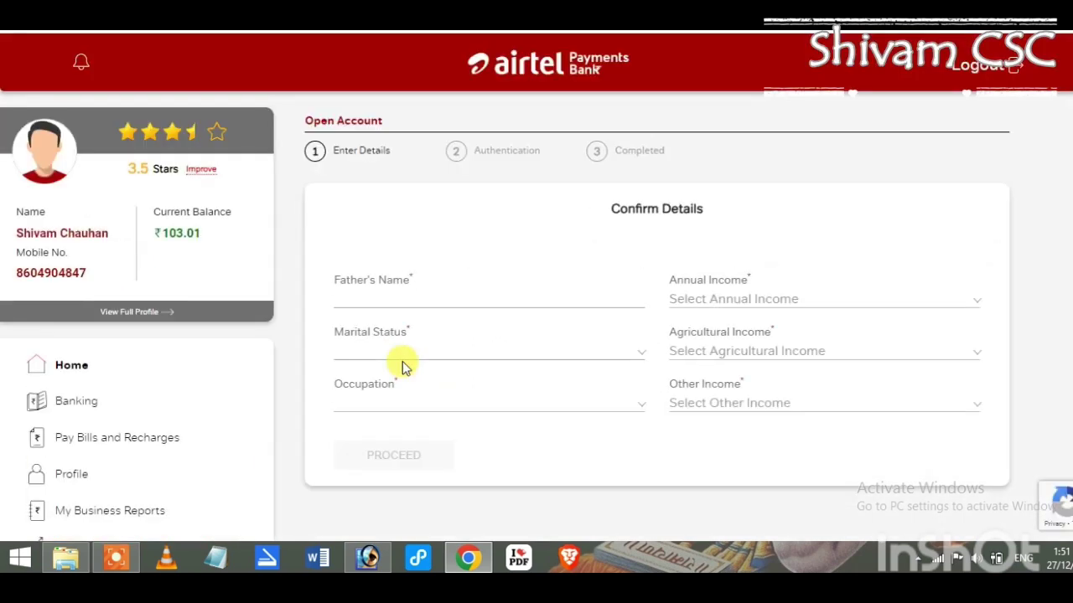
Enter the father's name, with marital status Married and occupation OTHERS
{"action": "left_click", "coordinate": [360, 300]}
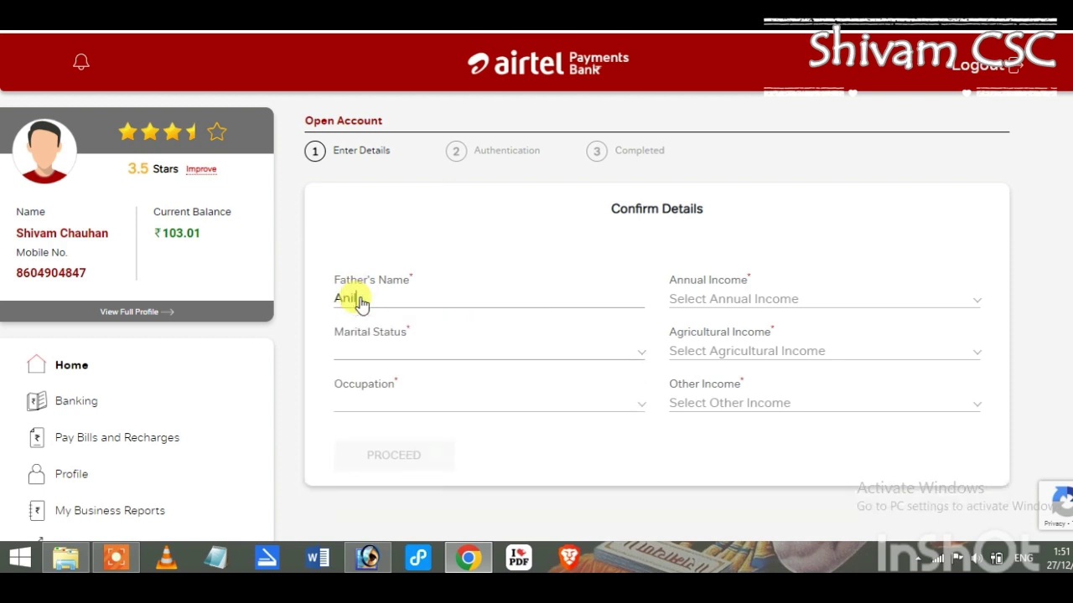
{"action": "left_click", "coordinate": [391, 348]}
{"action": "left_click", "coordinate": [373, 403]}
{"action": "left_click", "coordinate": [363, 406]}
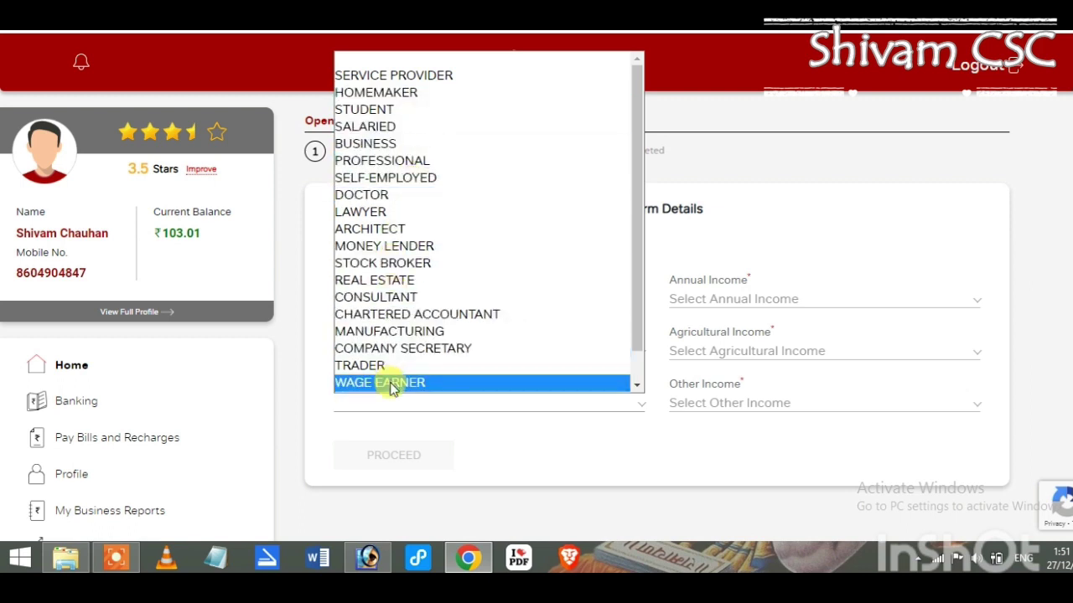
{"action": "scroll", "coordinate": [642, 335], "scroll_direction": "down", "scroll_amount": 1}
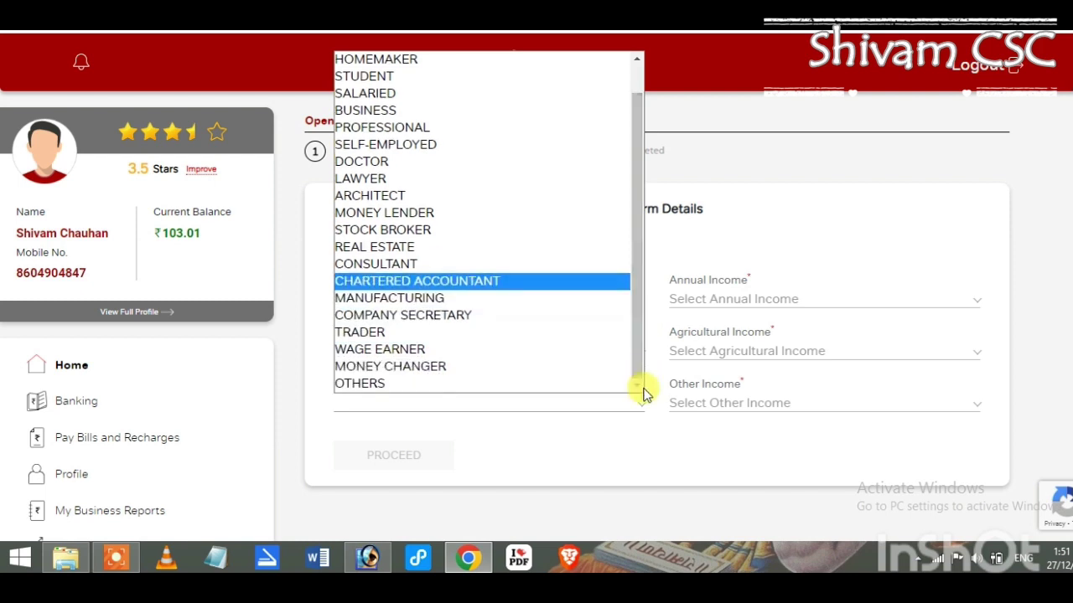
{"action": "left_click", "coordinate": [419, 381]}
Set annual income 0-2.5 lakhs, agricultural and other income 0, and proceed
{"action": "left_click", "coordinate": [771, 299]}
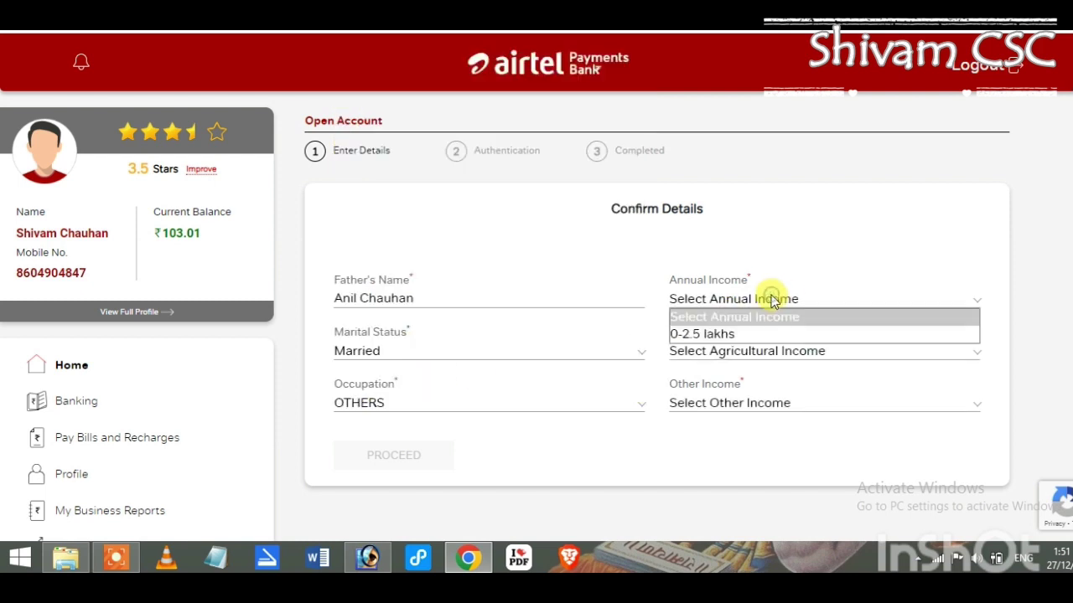
{"action": "left_click", "coordinate": [729, 335]}
{"action": "left_click", "coordinate": [727, 348]}
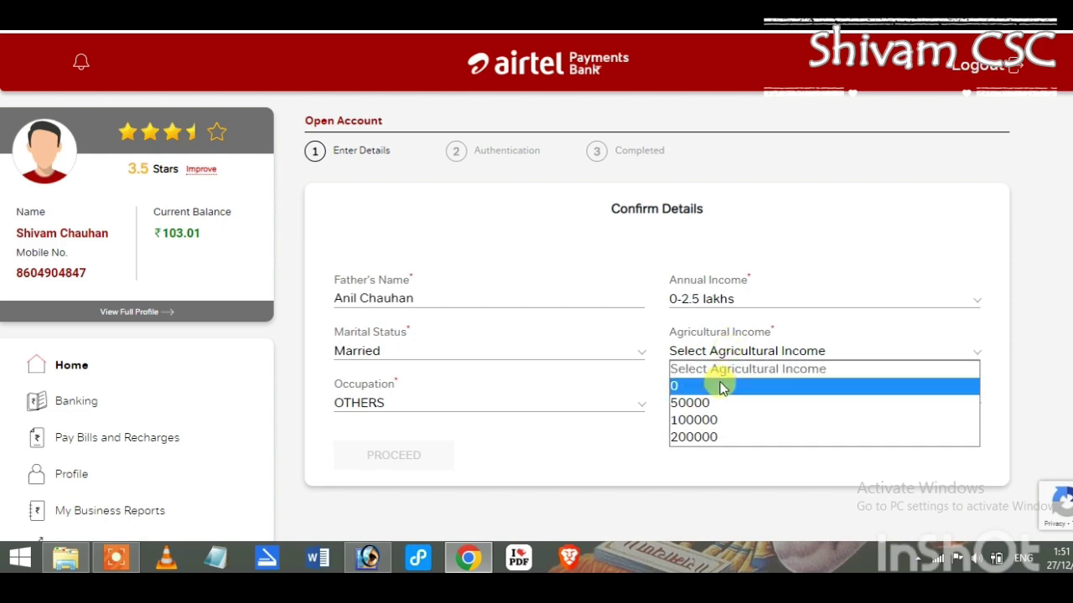
{"action": "left_click", "coordinate": [721, 386]}
{"action": "left_click", "coordinate": [711, 402]}
{"action": "left_click", "coordinate": [708, 439]}
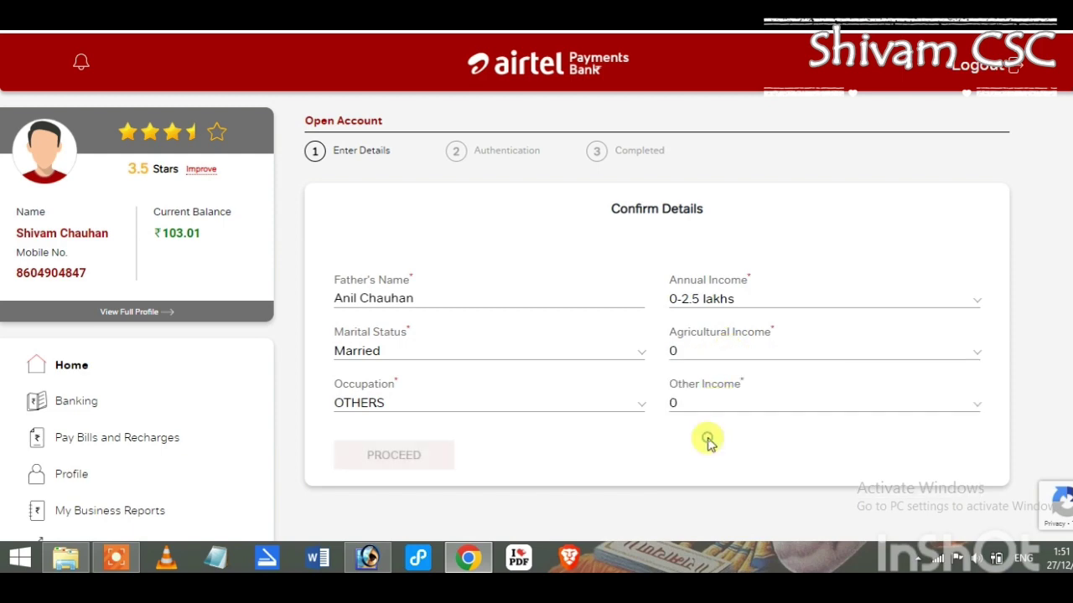
{"action": "left_click", "coordinate": [421, 452]}
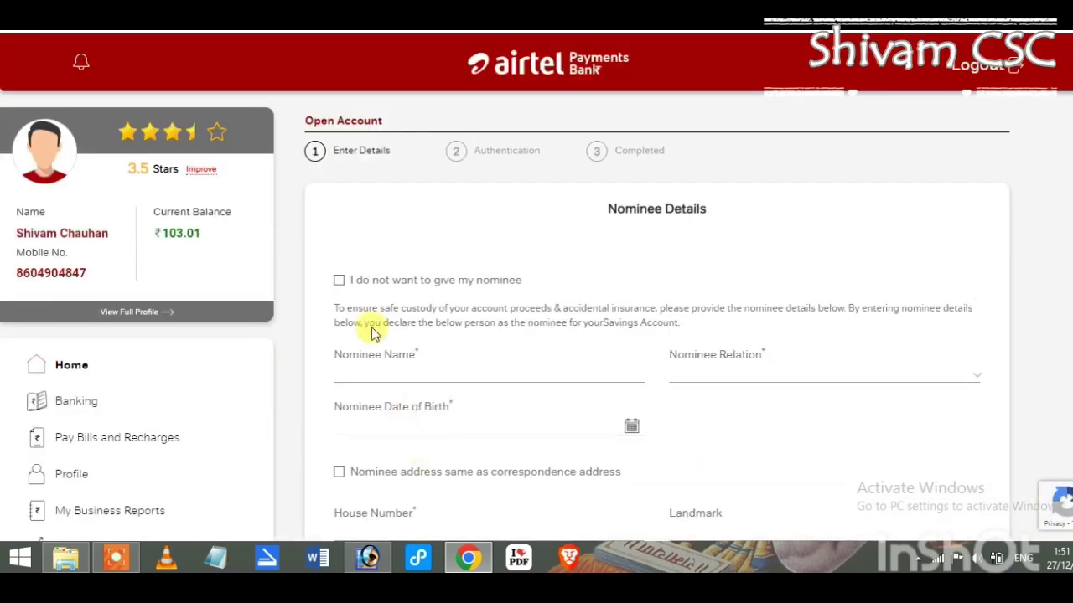
Decline adding a nominee and continue past the nominee details
{"action": "left_click", "coordinate": [340, 282]}
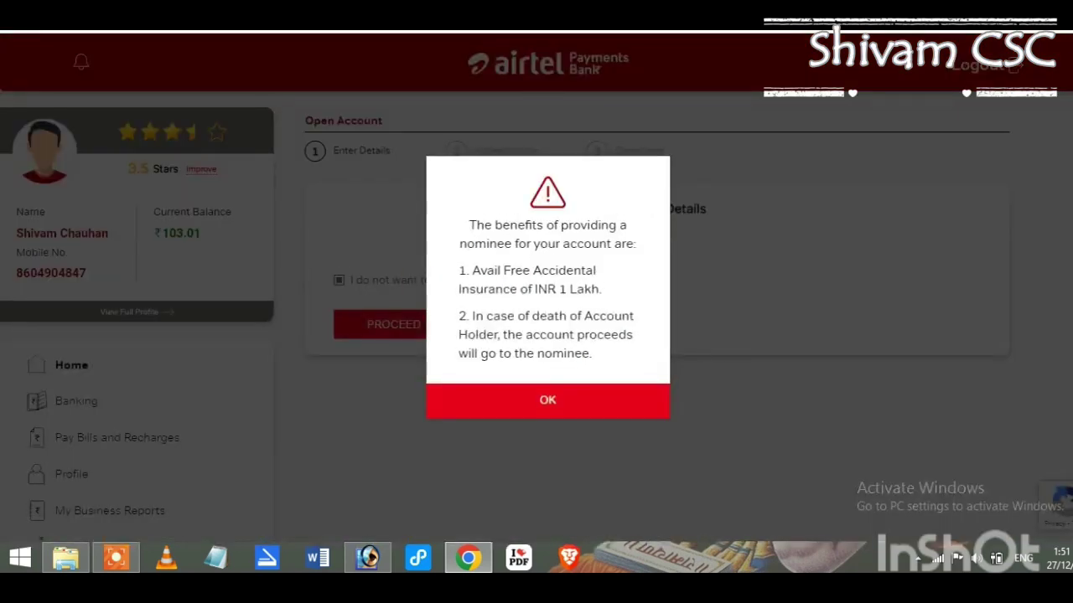
{"action": "left_click", "coordinate": [593, 395]}
{"action": "left_click", "coordinate": [391, 323]}
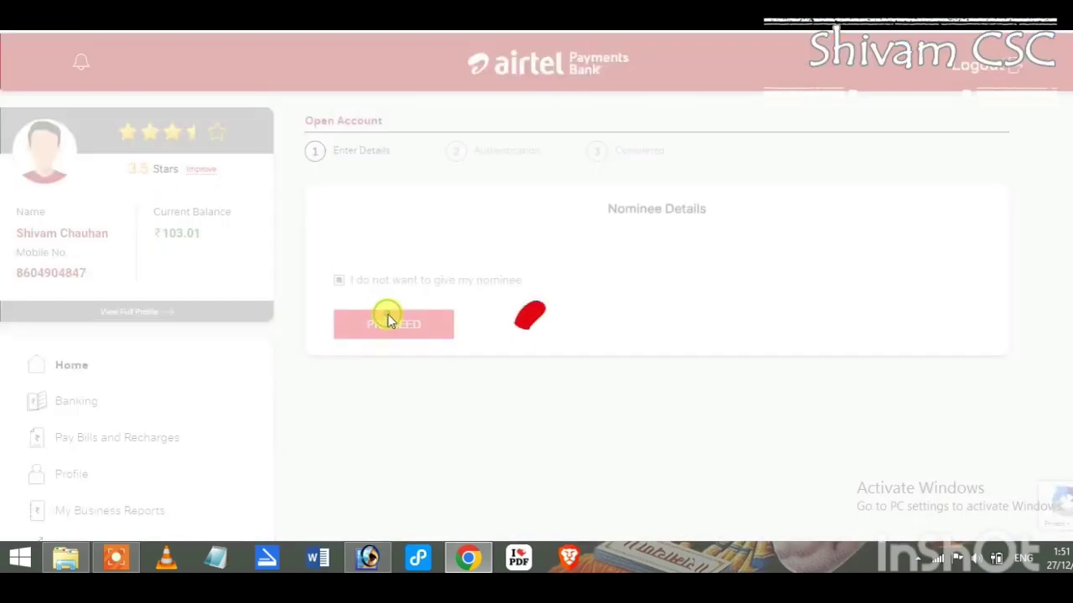
Give the physically-challenged and sweep-out consents and acknowledge the Rs. 100 facilitation charge
{"action": "scroll", "coordinate": [963, 407], "scroll_direction": "down", "scroll_amount": 5}
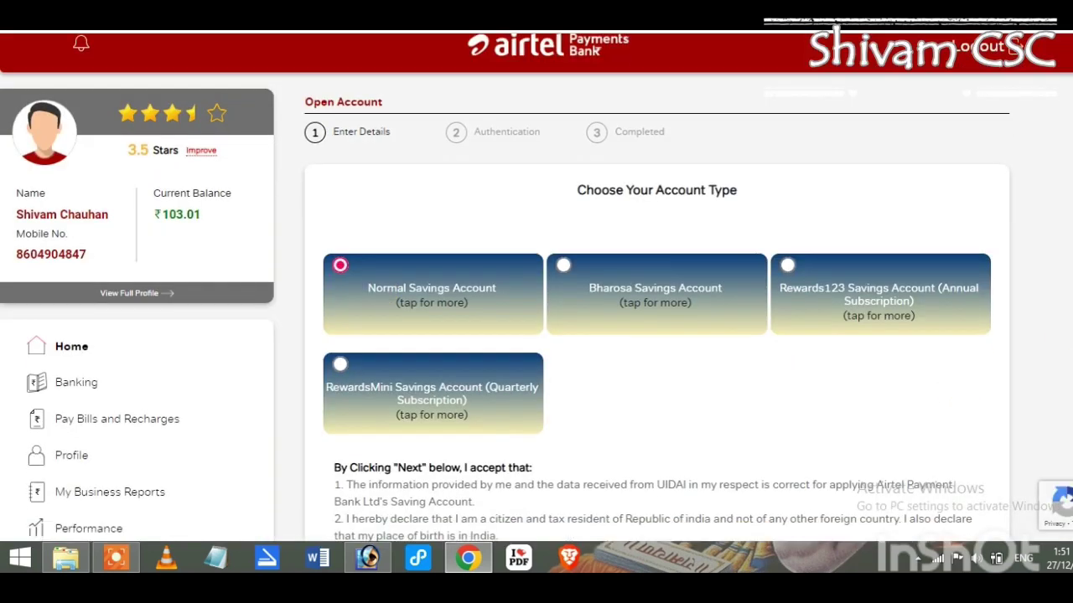
{"action": "scroll", "coordinate": [447, 179], "scroll_direction": "down", "scroll_amount": 1}
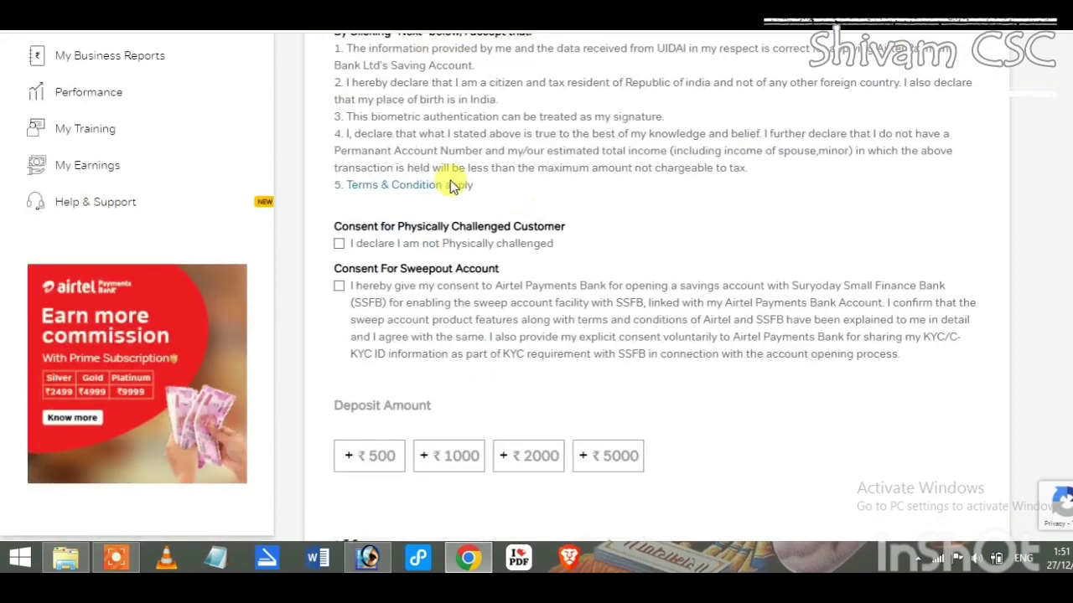
{"action": "left_click", "coordinate": [339, 244]}
{"action": "left_click", "coordinate": [338, 285]}
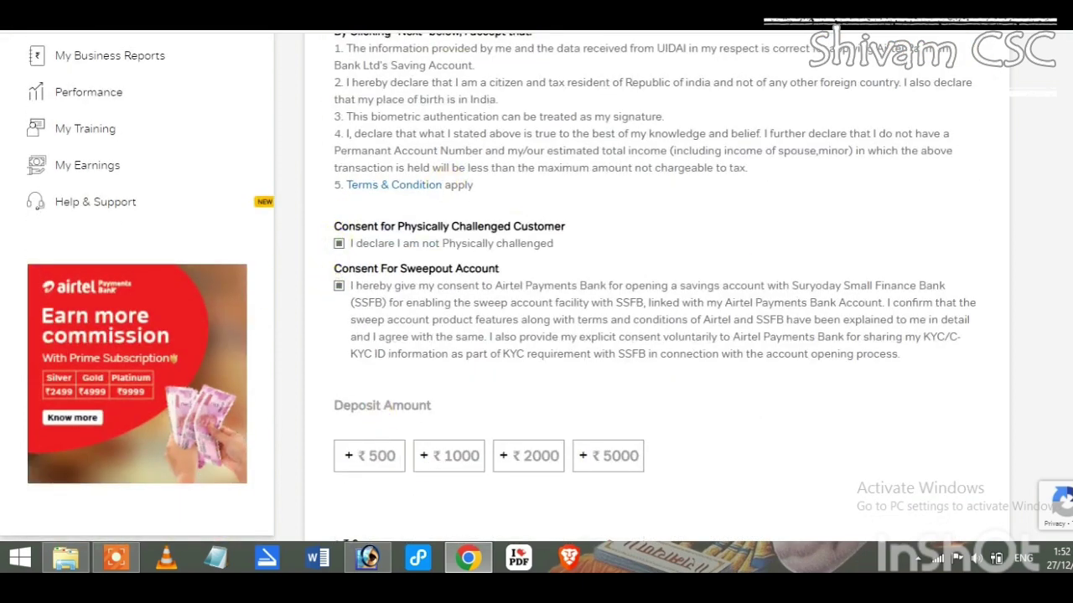
{"action": "scroll", "coordinate": [779, 381], "scroll_direction": "down", "scroll_amount": 3}
{"action": "left_click", "coordinate": [429, 339]}
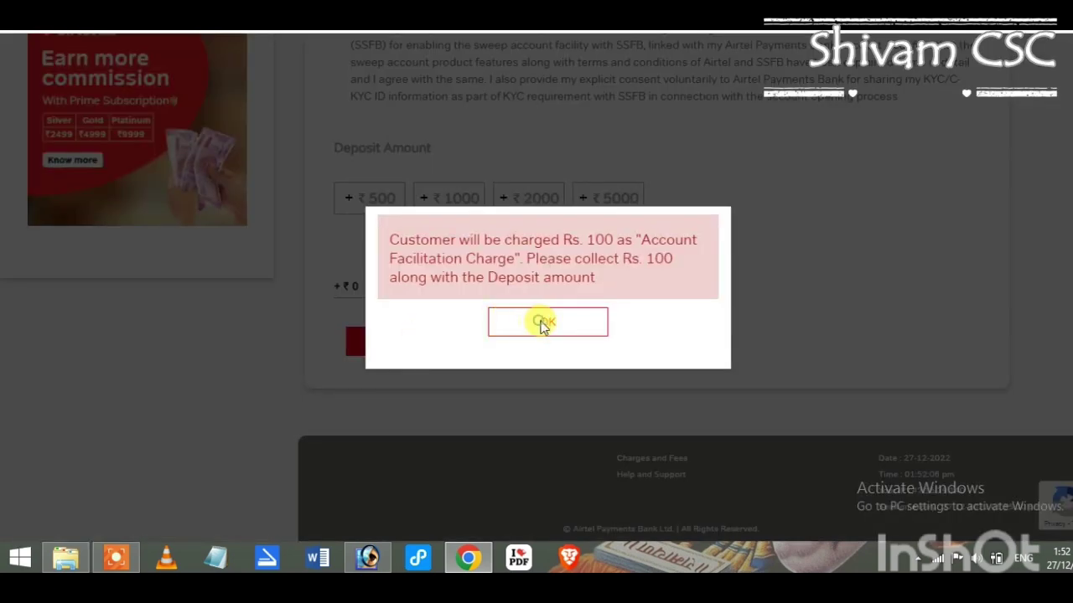
{"action": "left_click", "coordinate": [545, 322]}
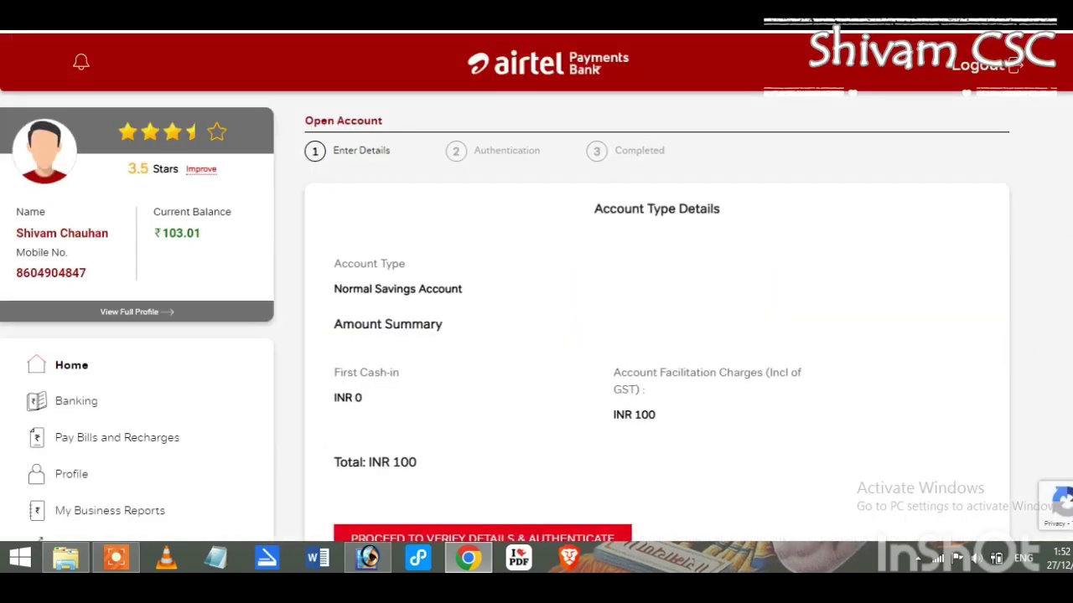
Confirm the summary and Form 60 details, then capture the customer's fingerprint
{"action": "scroll", "coordinate": [536, 294], "scroll_direction": "down", "scroll_amount": 1}
{"action": "left_click", "coordinate": [521, 452]}
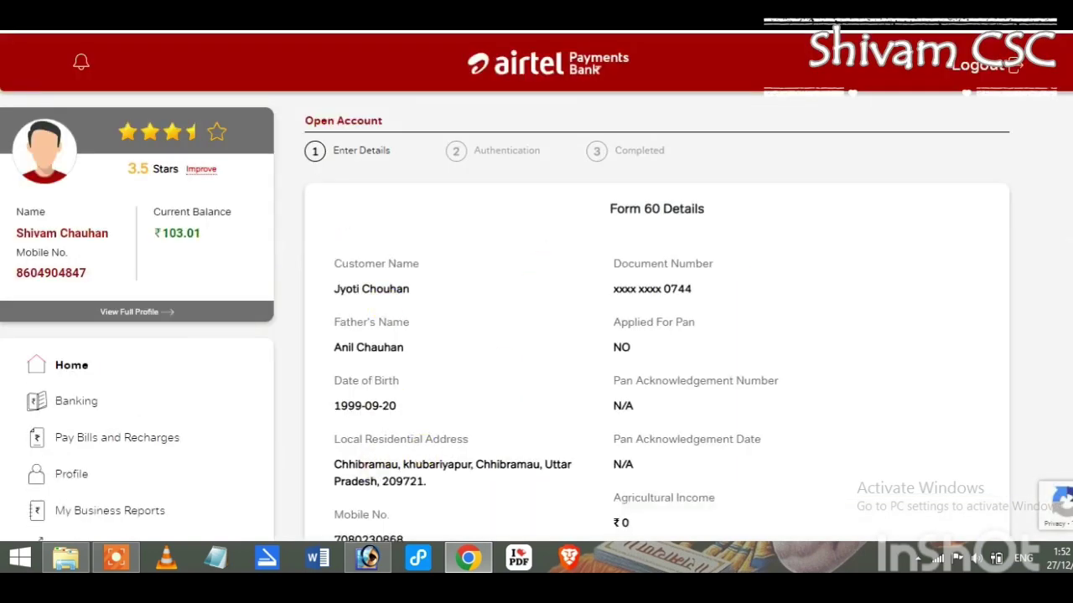
{"action": "scroll", "coordinate": [536, 287], "scroll_direction": "down", "scroll_amount": 4}
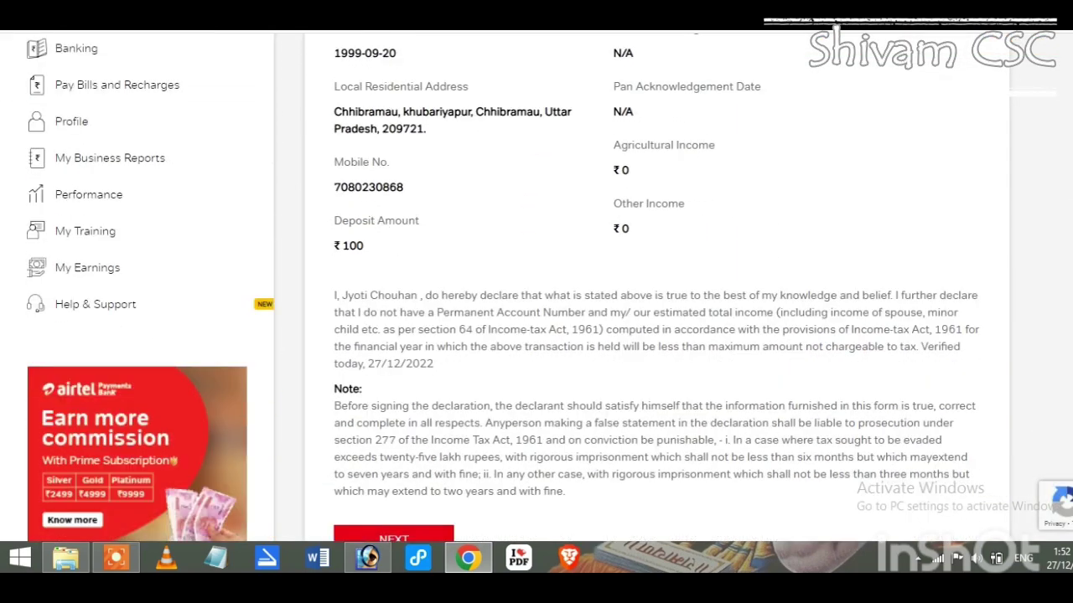
{"action": "scroll", "coordinate": [536, 287], "scroll_direction": "down", "scroll_amount": 2}
{"action": "left_click", "coordinate": [371, 367]}
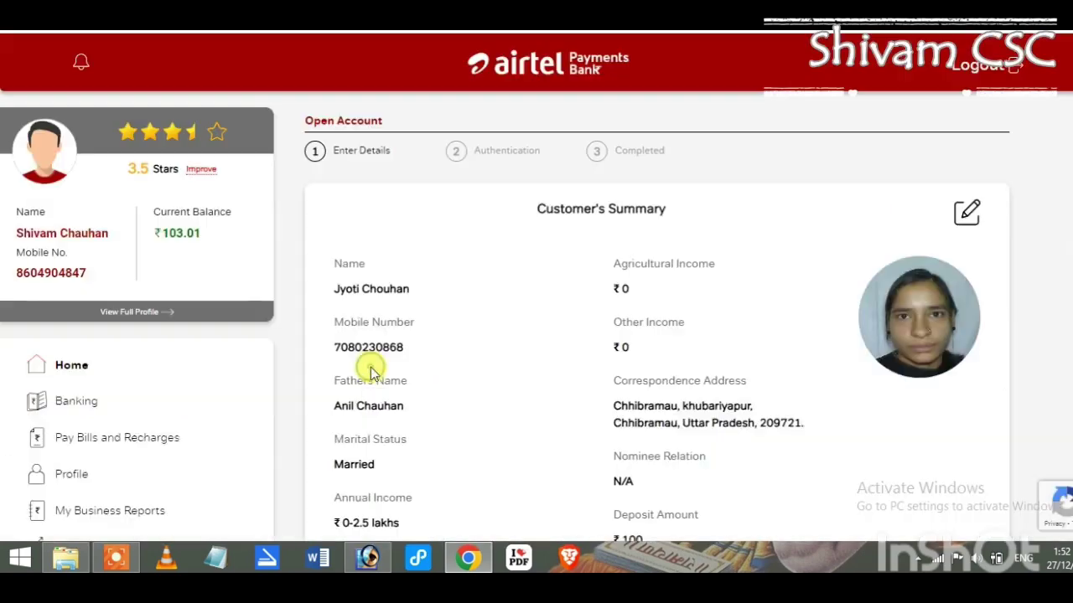
{"action": "scroll", "coordinate": [552, 280], "scroll_direction": "down", "scroll_amount": 5}
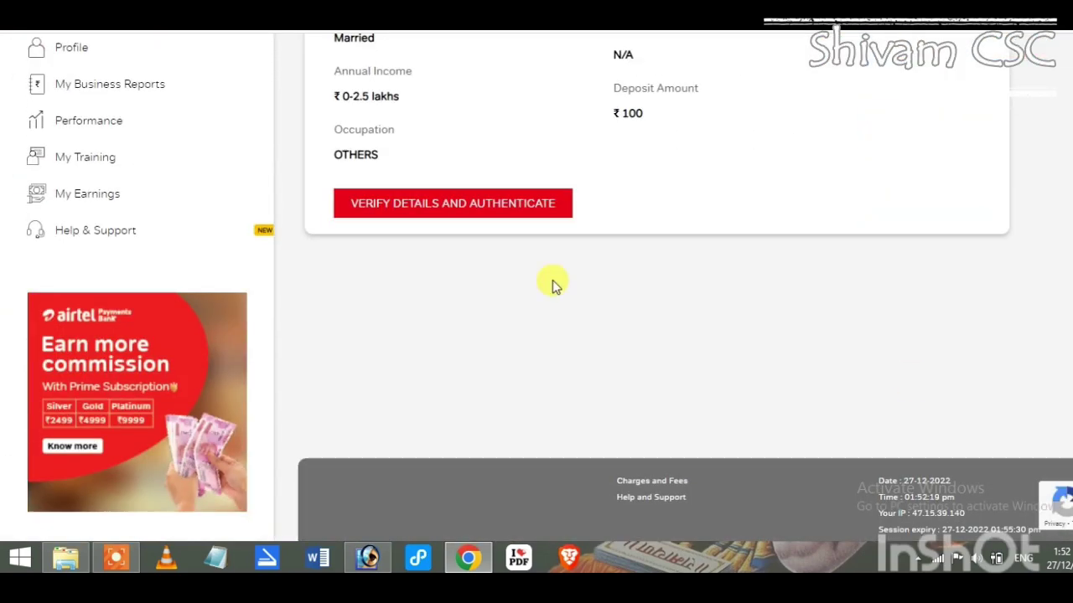
{"action": "left_click", "coordinate": [482, 212]}
{"action": "left_click", "coordinate": [658, 439]}
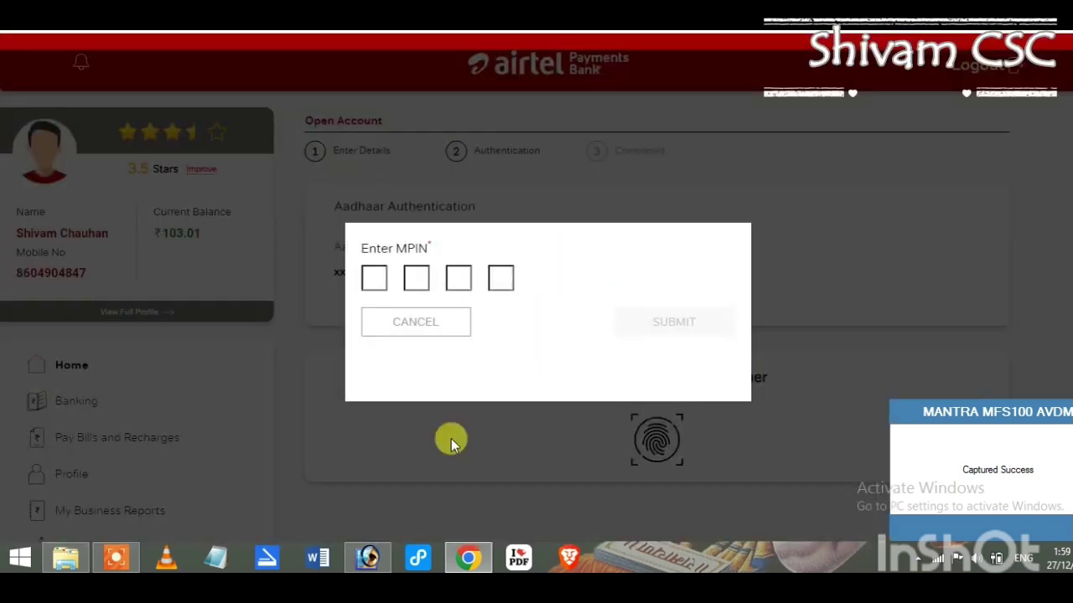
Enter and submit the retailer's four-digit MPIN
{"action": "left_click", "coordinate": [374, 280]}
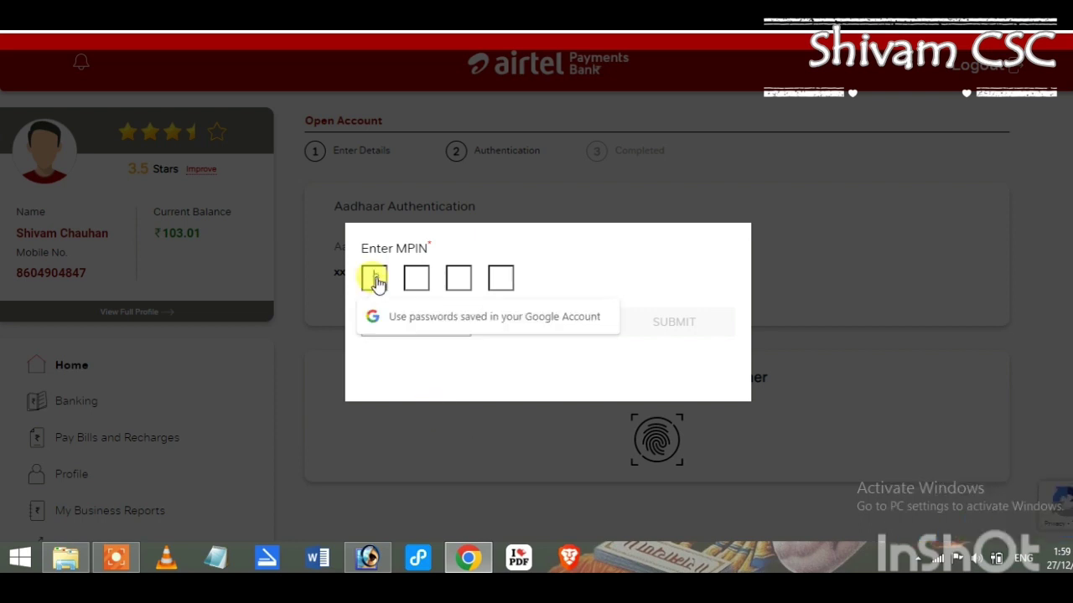
{"action": "type", "text": "1234"}
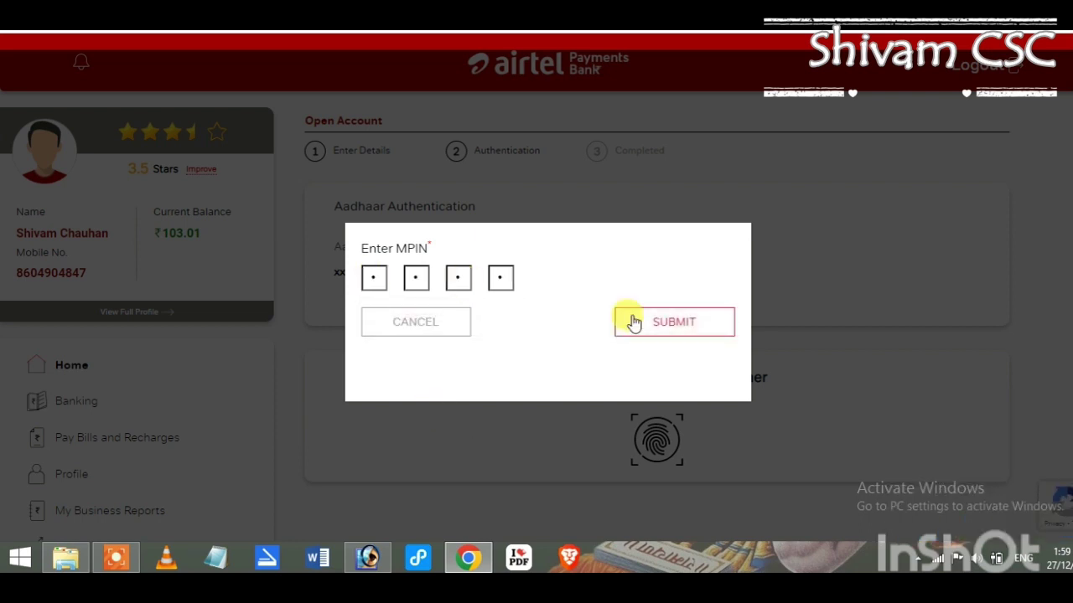
{"action": "left_click", "coordinate": [677, 324]}
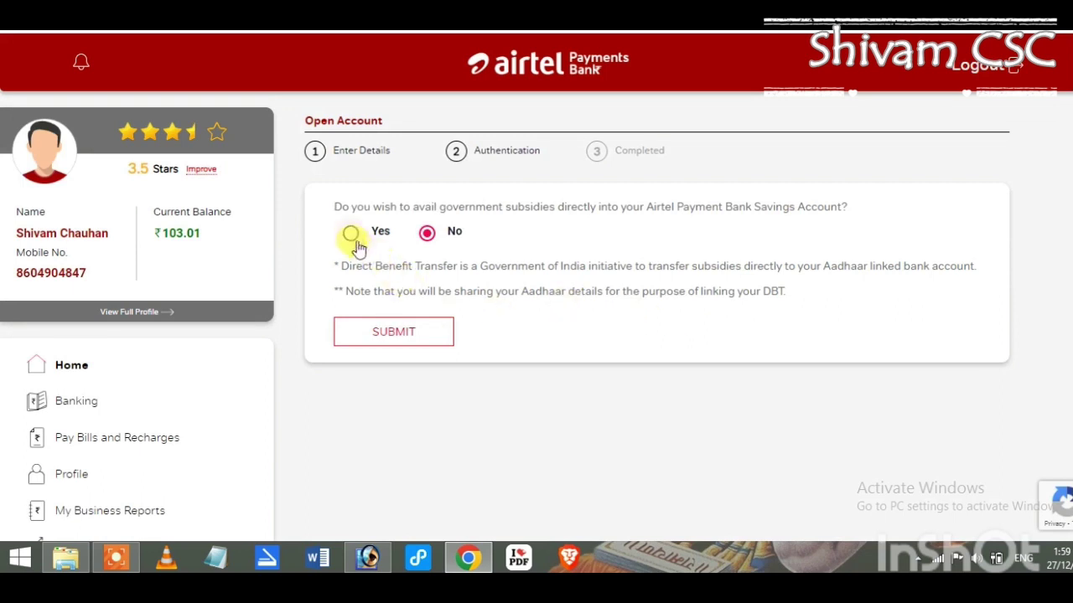
Opt in to government subsidies, choose DBT linking to Airtel Payments Bank, and consent
{"action": "left_click", "coordinate": [396, 335]}
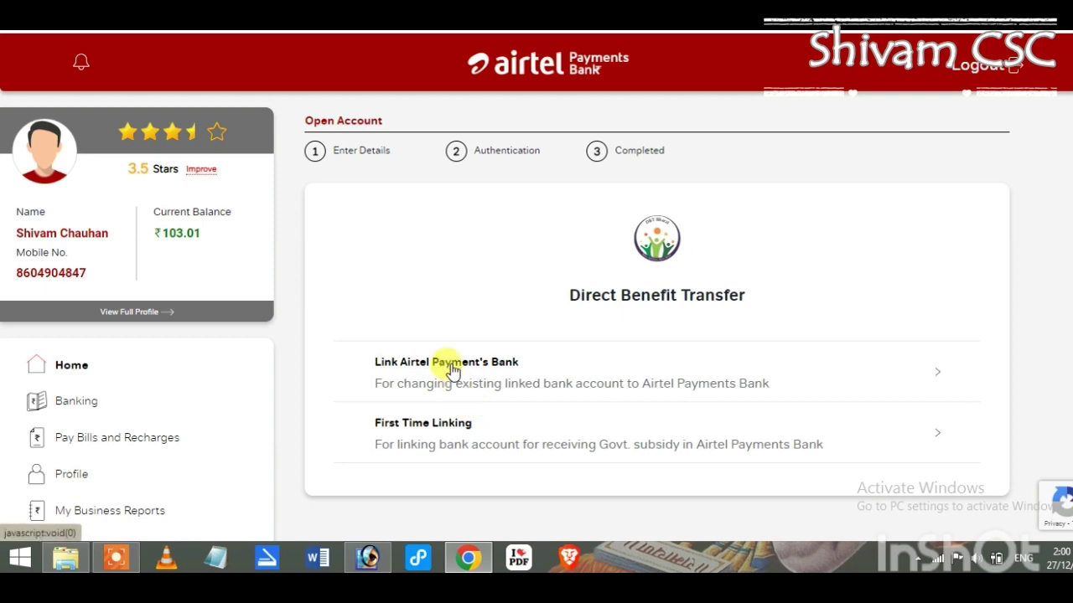
{"action": "left_click", "coordinate": [451, 368]}
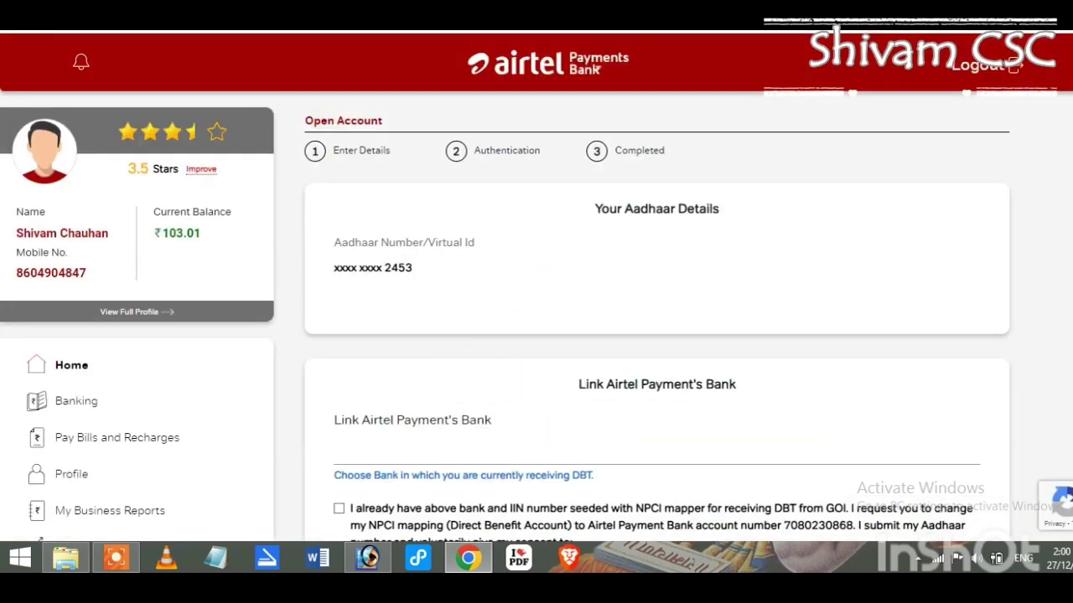
{"action": "scroll", "coordinate": [511, 277], "scroll_direction": "down", "scroll_amount": 3}
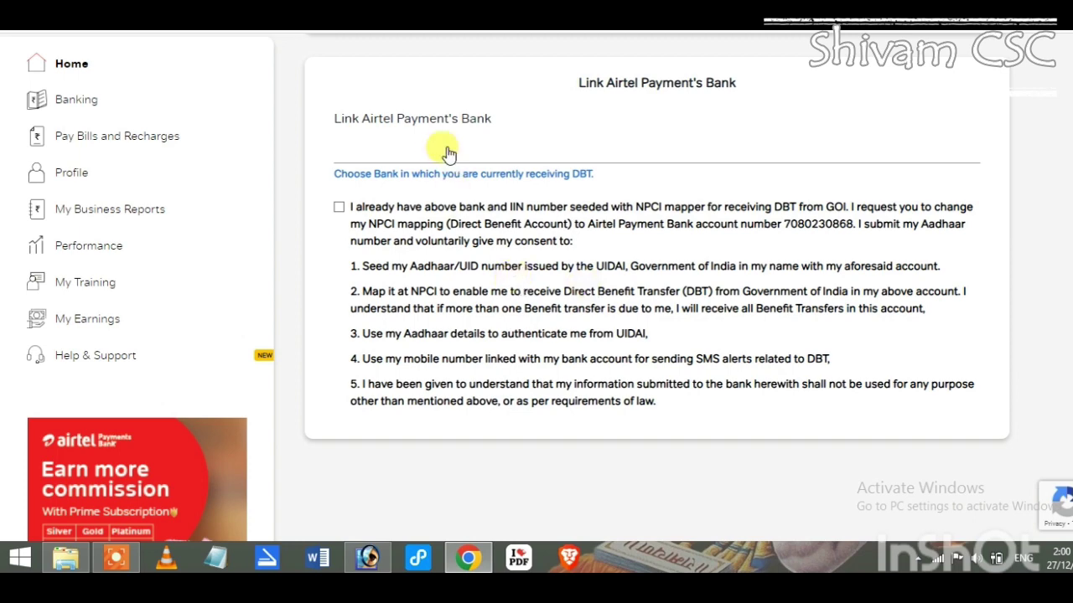
{"action": "left_click", "coordinate": [337, 209]}
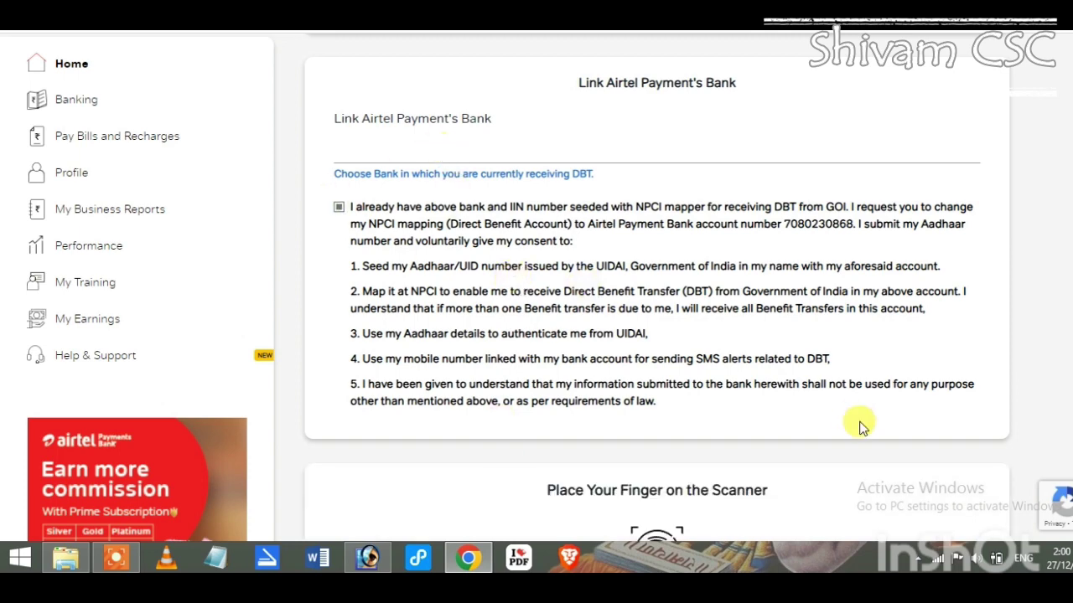
Authorise the DBT linking by fingerprint and dismiss the Congratulations message
{"action": "scroll", "coordinate": [857, 419], "scroll_direction": "down", "scroll_amount": 1}
{"action": "scroll", "coordinate": [652, 352], "scroll_direction": "down", "scroll_amount": 2}
{"action": "left_click", "coordinate": [652, 352]}
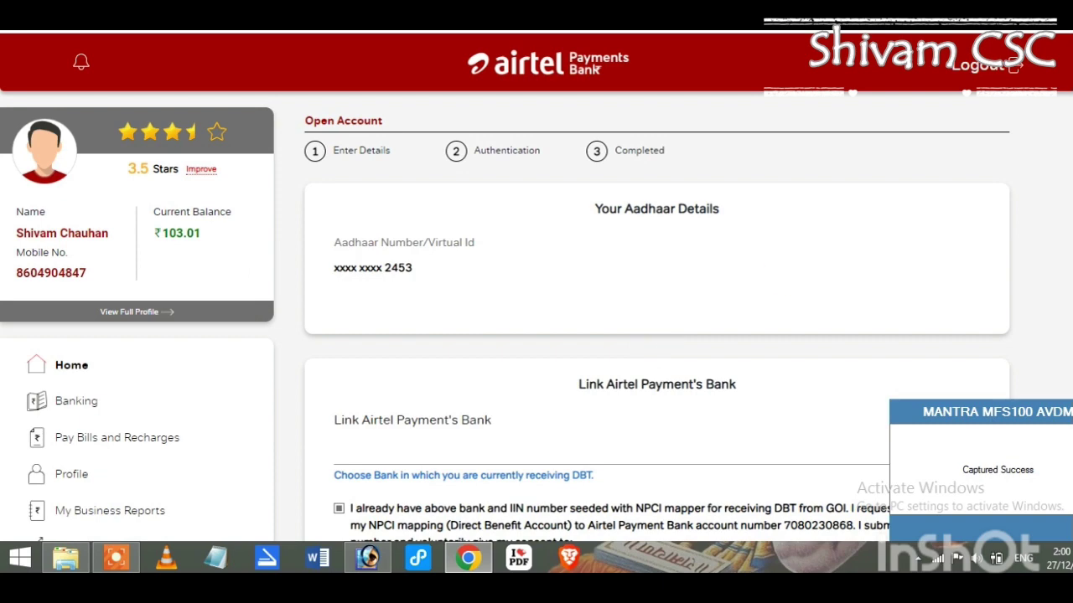
{"action": "scroll", "coordinate": [586, 419], "scroll_direction": "down", "scroll_amount": 4}
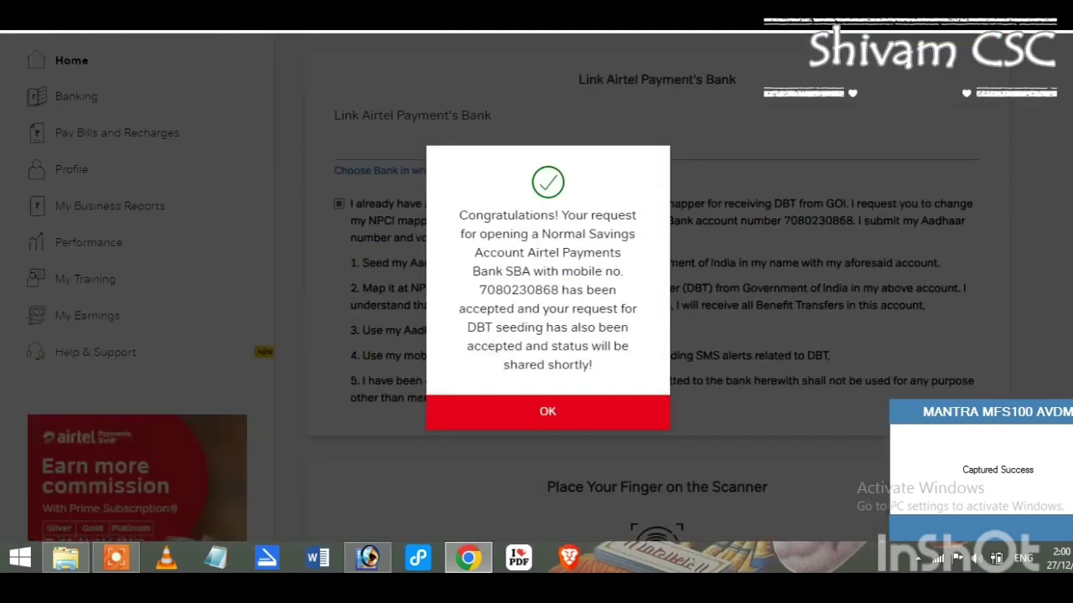
{"action": "left_click", "coordinate": [569, 414]}
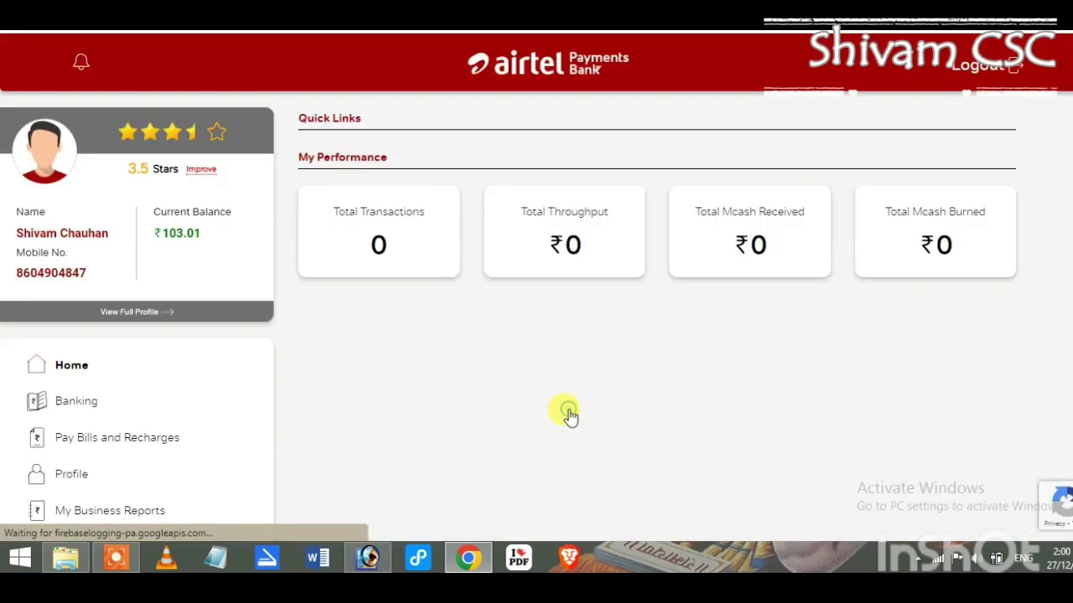